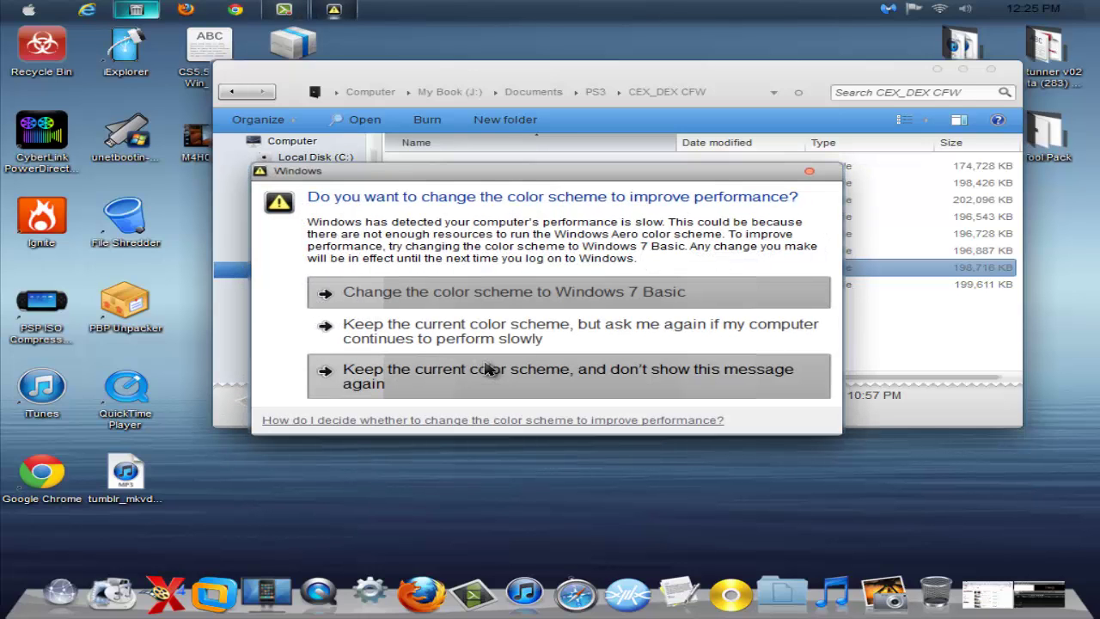
Keep the current color scheme without showing the message again, and open the USB20FD (R:) drive to view its files
left_click(497, 379)
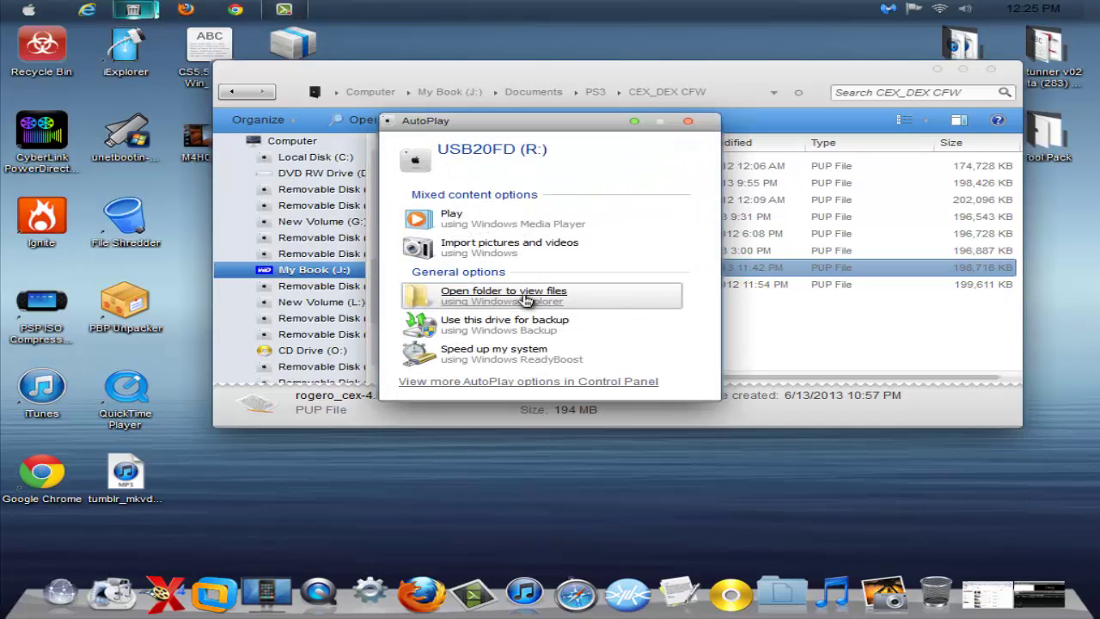
left_click(550, 292)
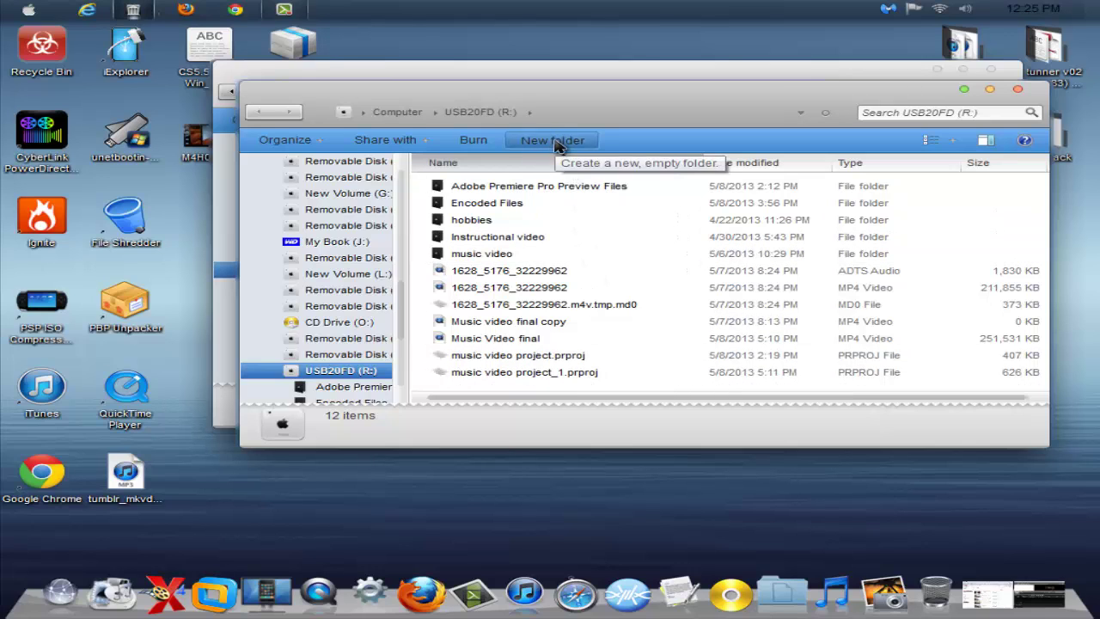
Create a new folder named PS3 in the root of the USB20FD (R:) drive
left_click(556, 146)
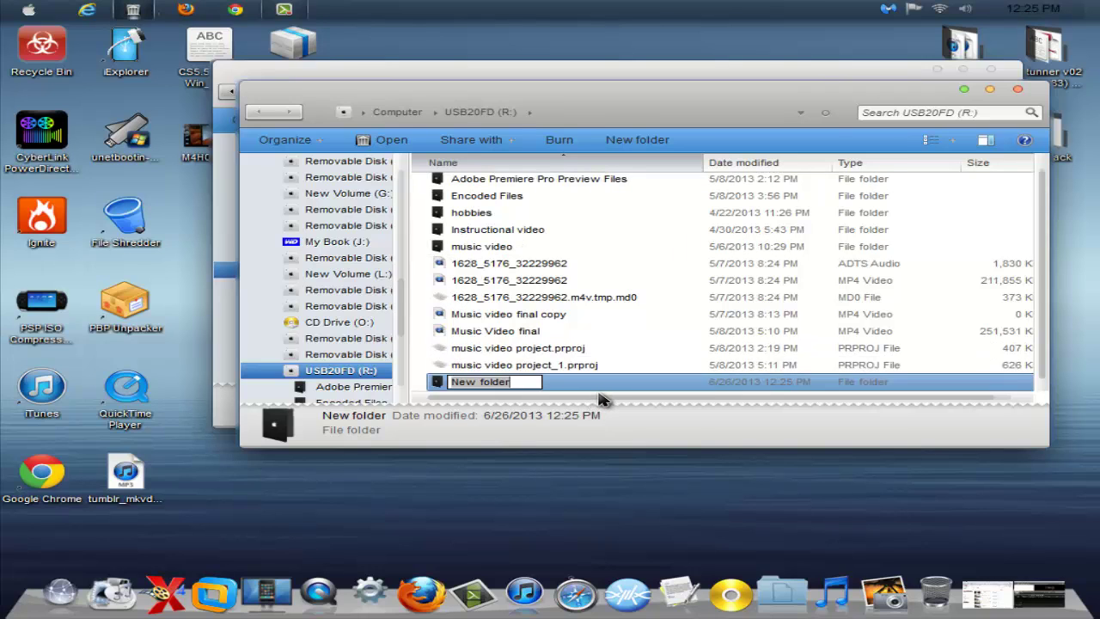
type("PS#")
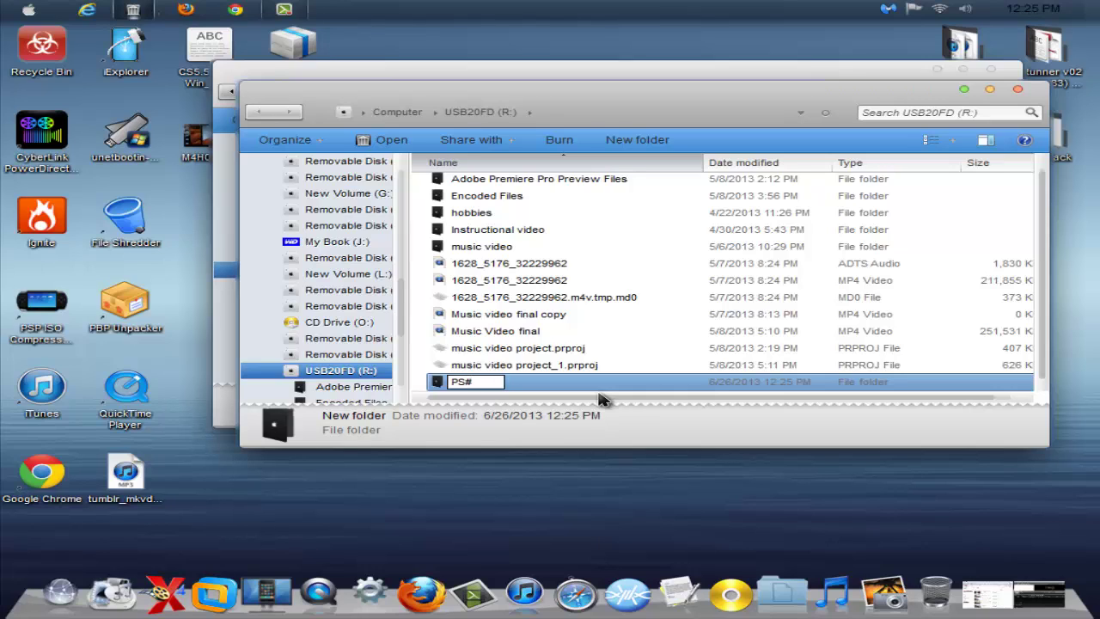
key("BackSpace")
type("3")
key("Return")
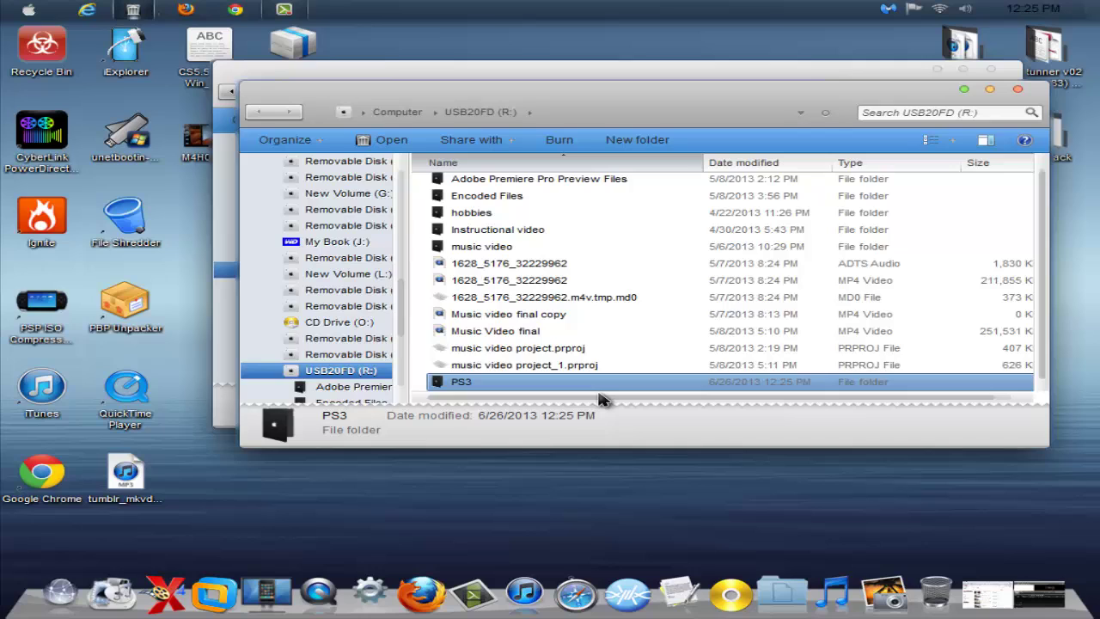
Open the PS3 folder and create a subfolder named UPDATE inside it
key("Return")
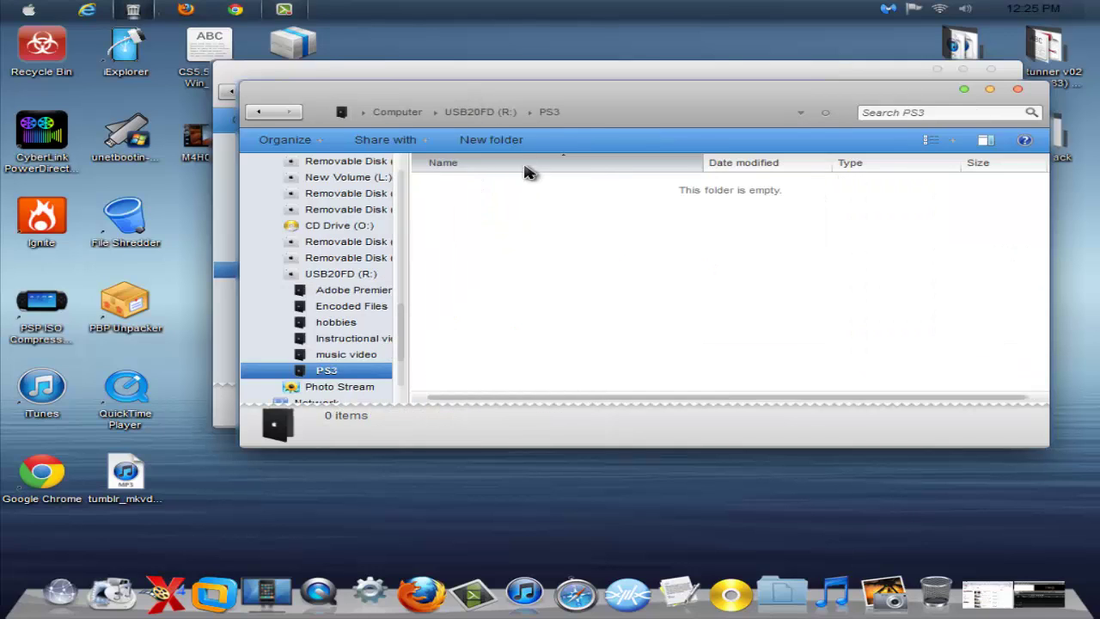
left_click(505, 141)
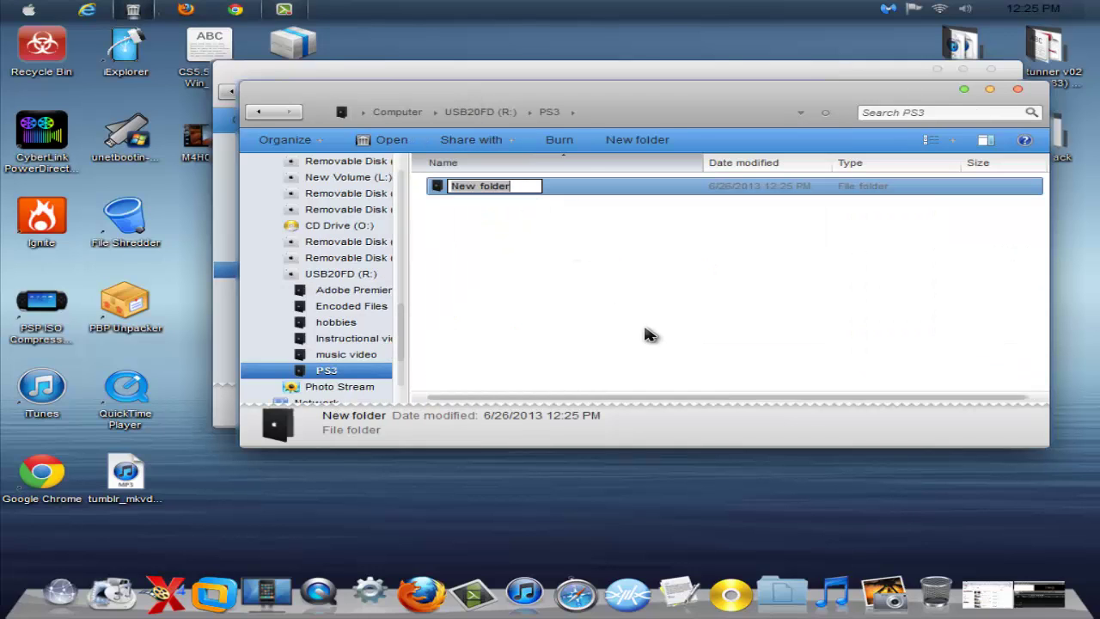
type("UP")
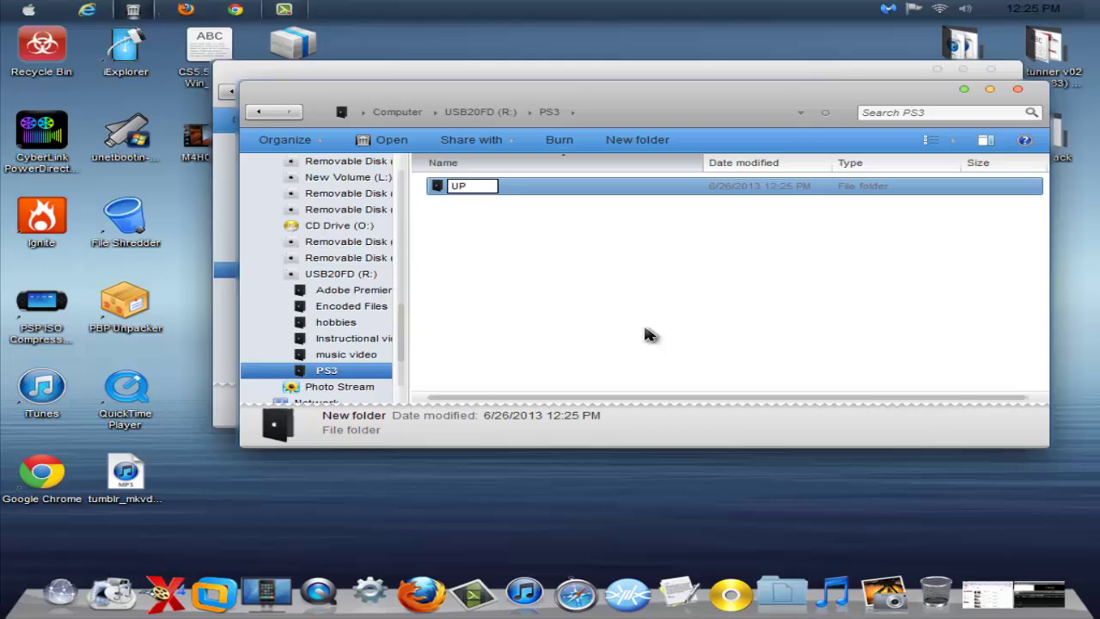
type("DATEE")
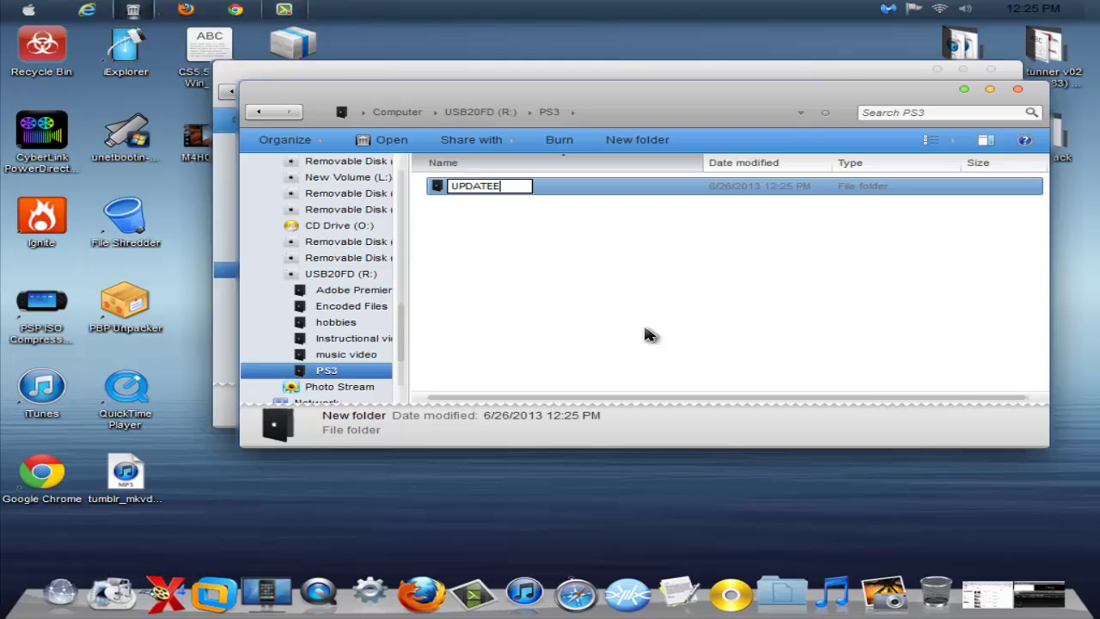
key("BackSpace")
key("Return")
Copy rogero_cex-4.40_v1.03.pup from the CEX_DEX CFW folder into the USB drive's PS3\UPDATE folder
key("Return")
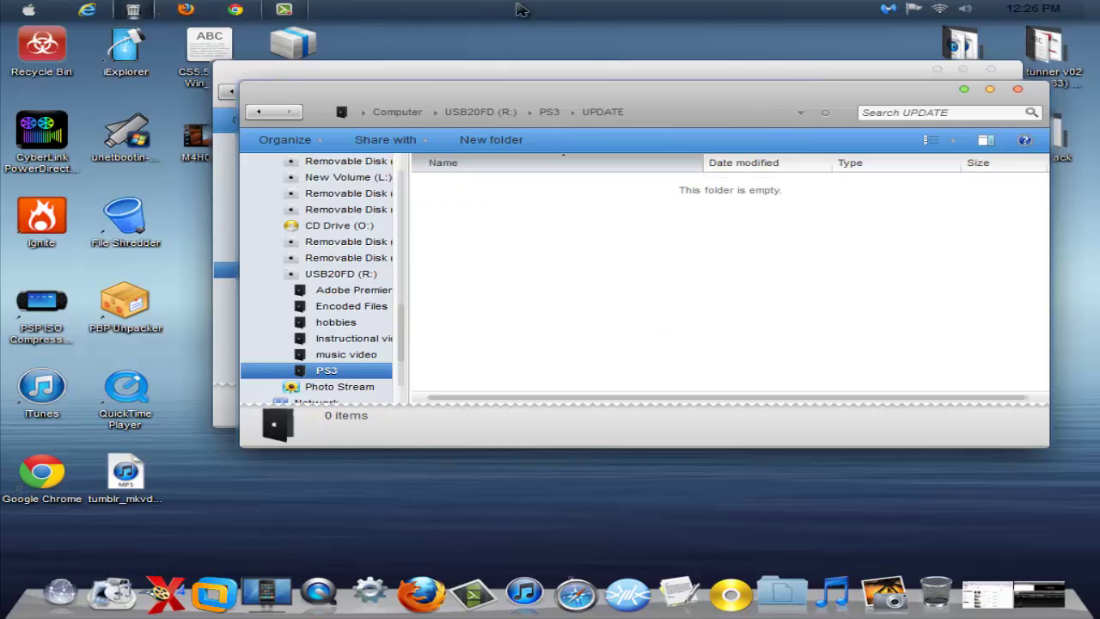
left_click(543, 73)
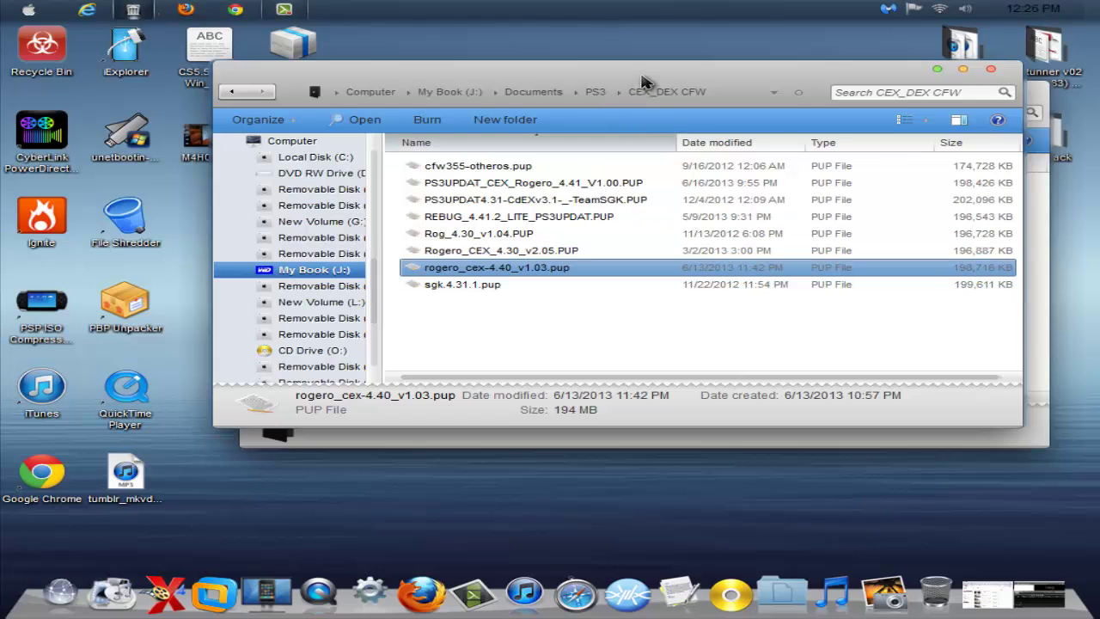
left_click_drag(645, 76, 284, 33)
left_click_drag(351, 227, 917, 319)
left_click(917, 319)
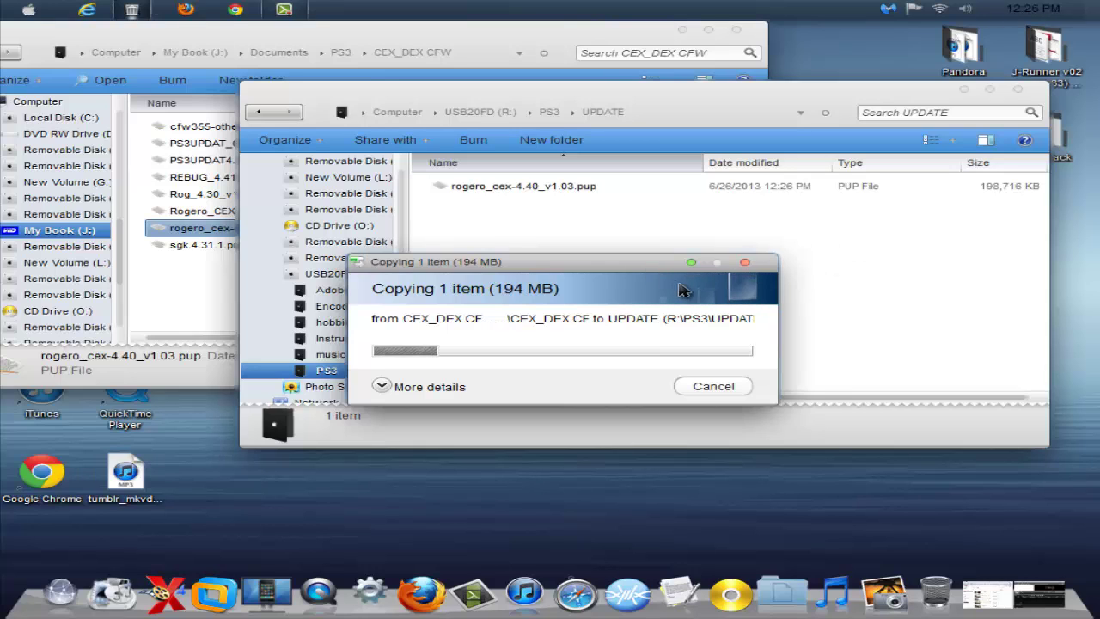
left_click_drag(654, 271, 683, 290)
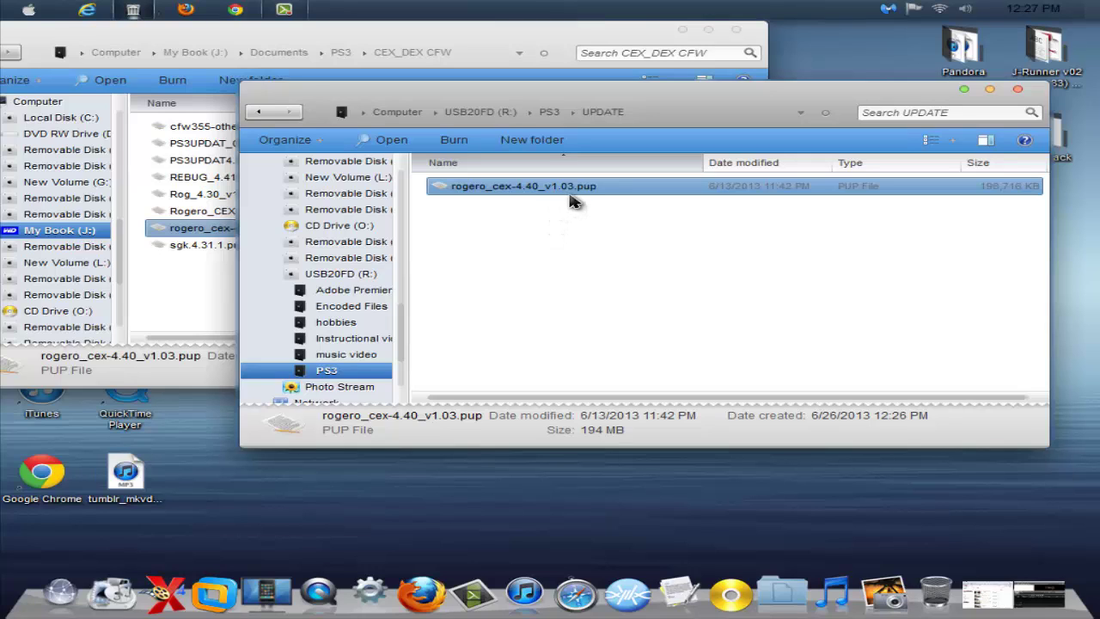
Rename the copied firmware file in the UPDATE folder to PS3UPDAT.pup
left_click(496, 187)
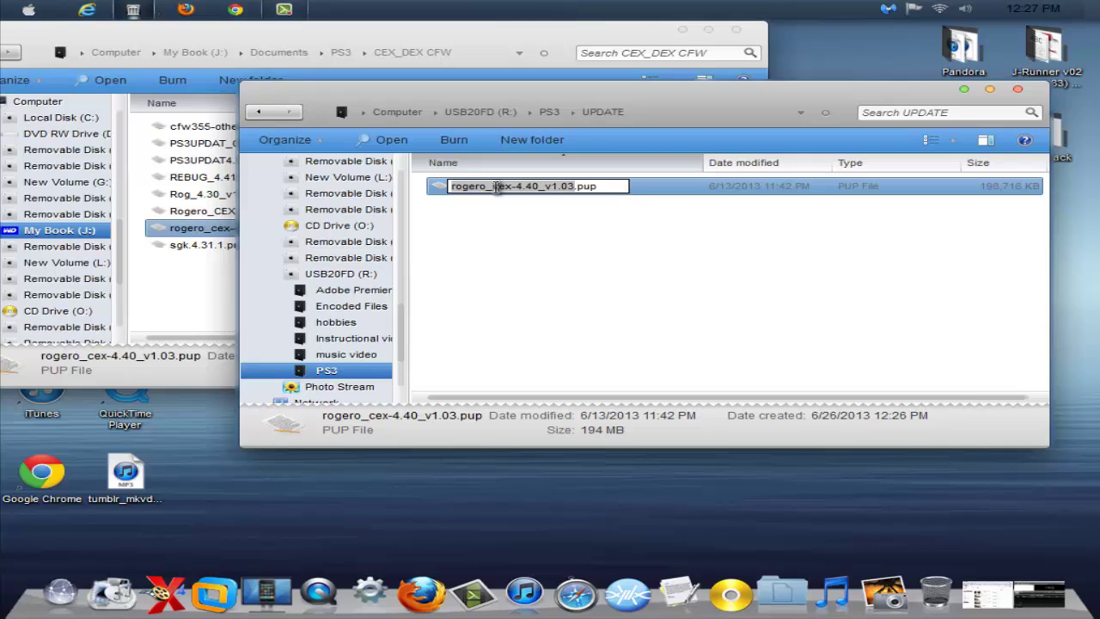
type("P")
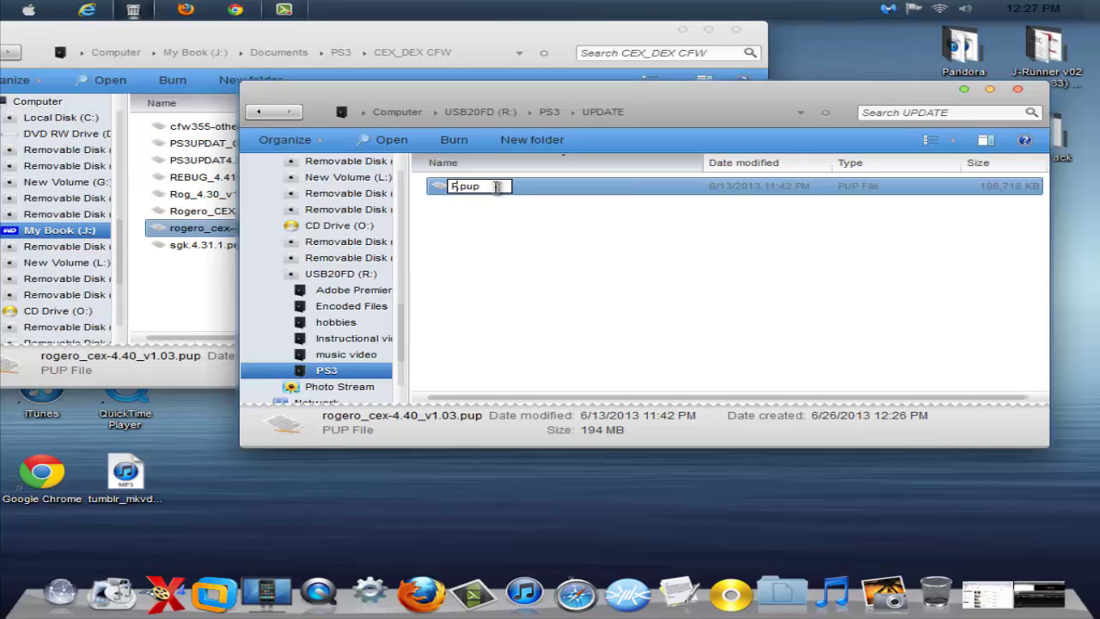
type("S3UP")
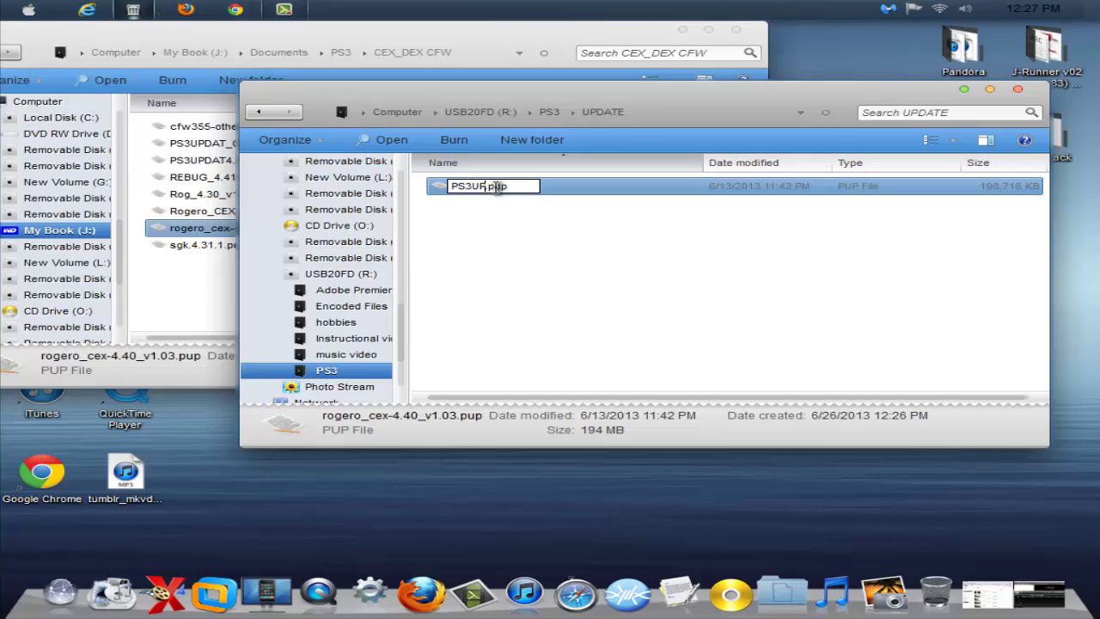
type("DAT")
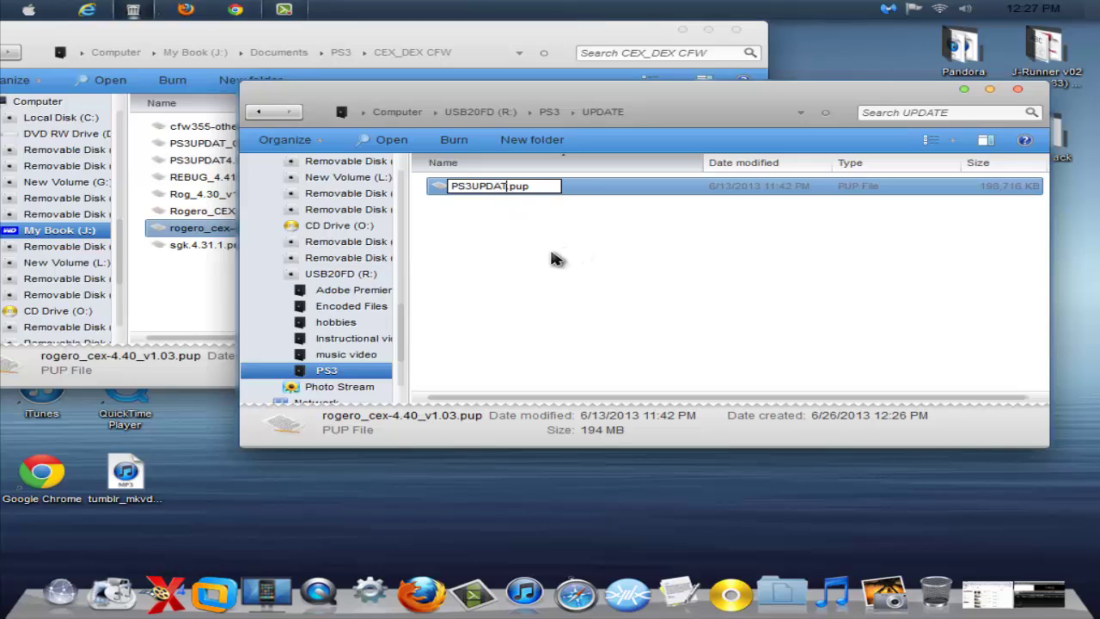
key("Return")
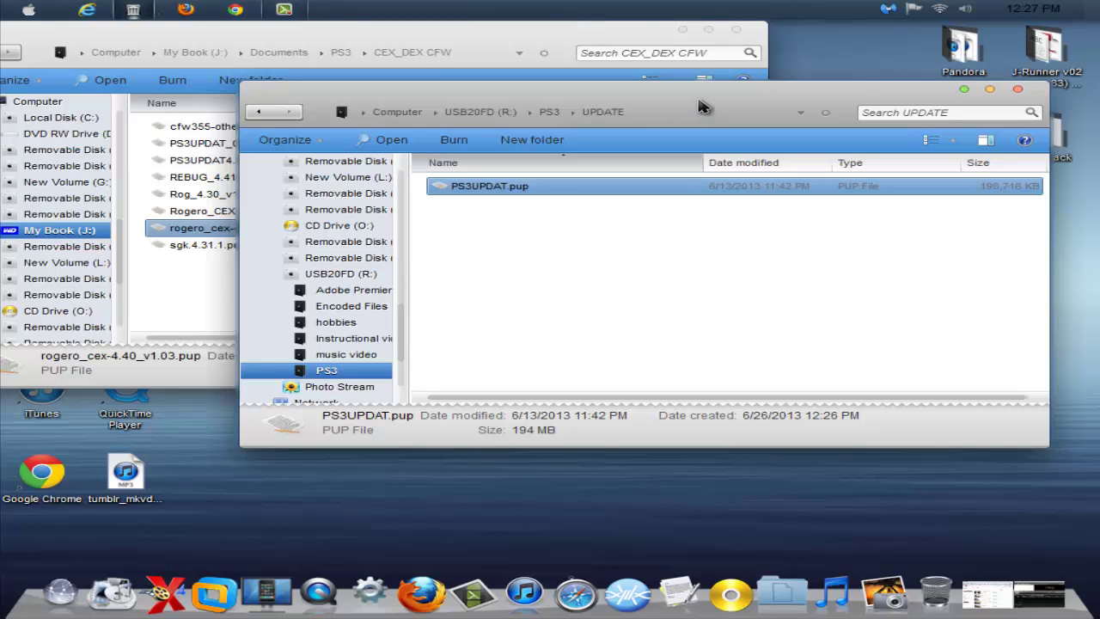
left_click_drag(701, 112, 693, 164)
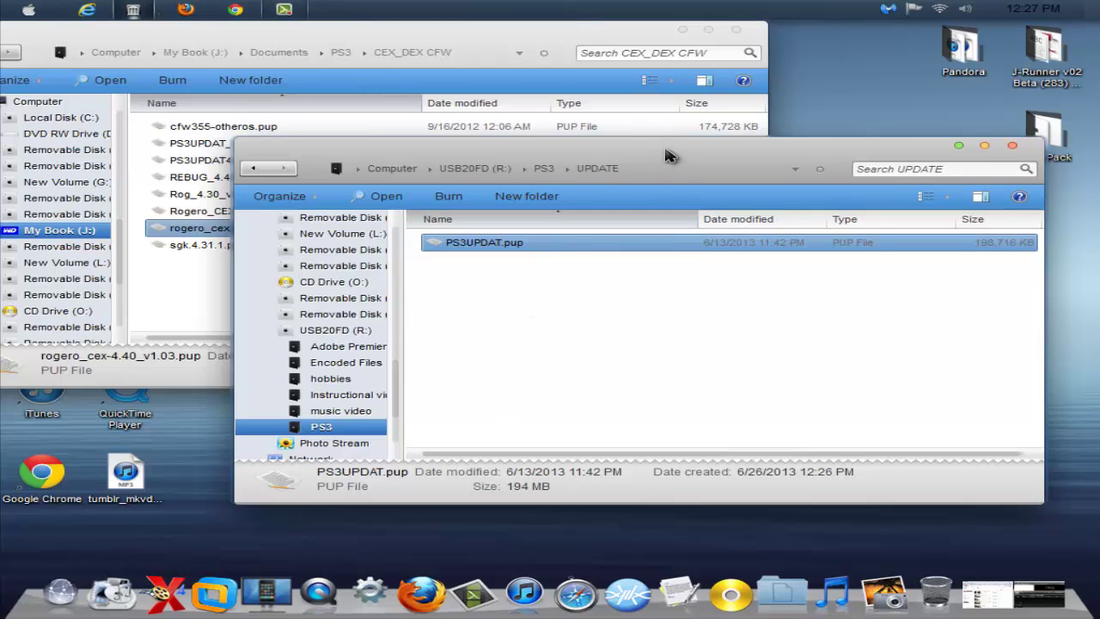
left_click_drag(664, 161, 686, 208)
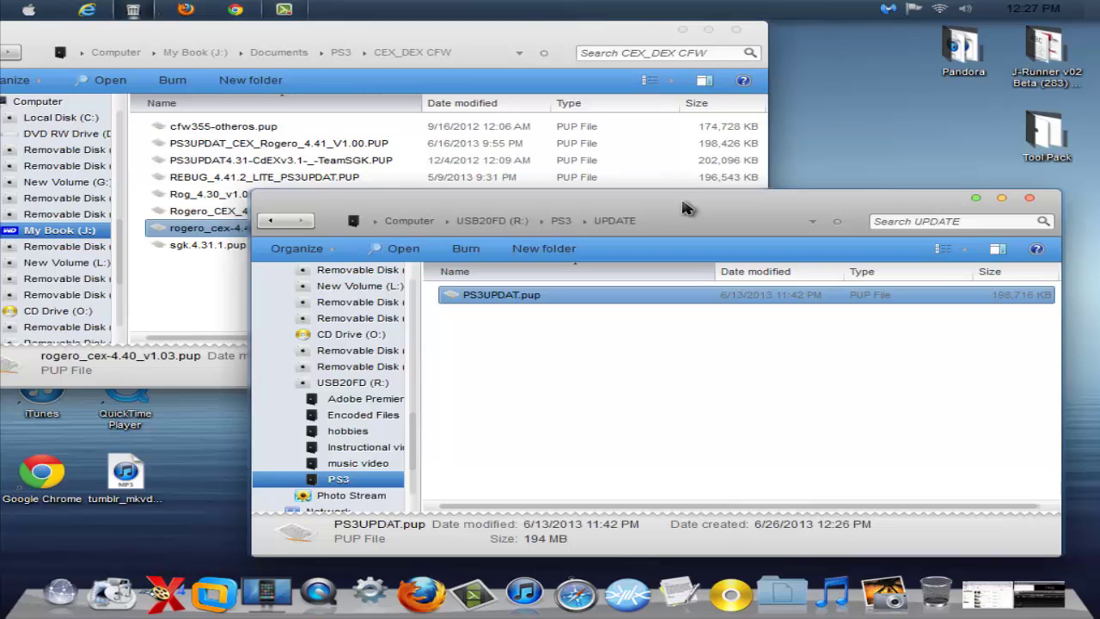
left_click_drag(686, 208, 725, 170)
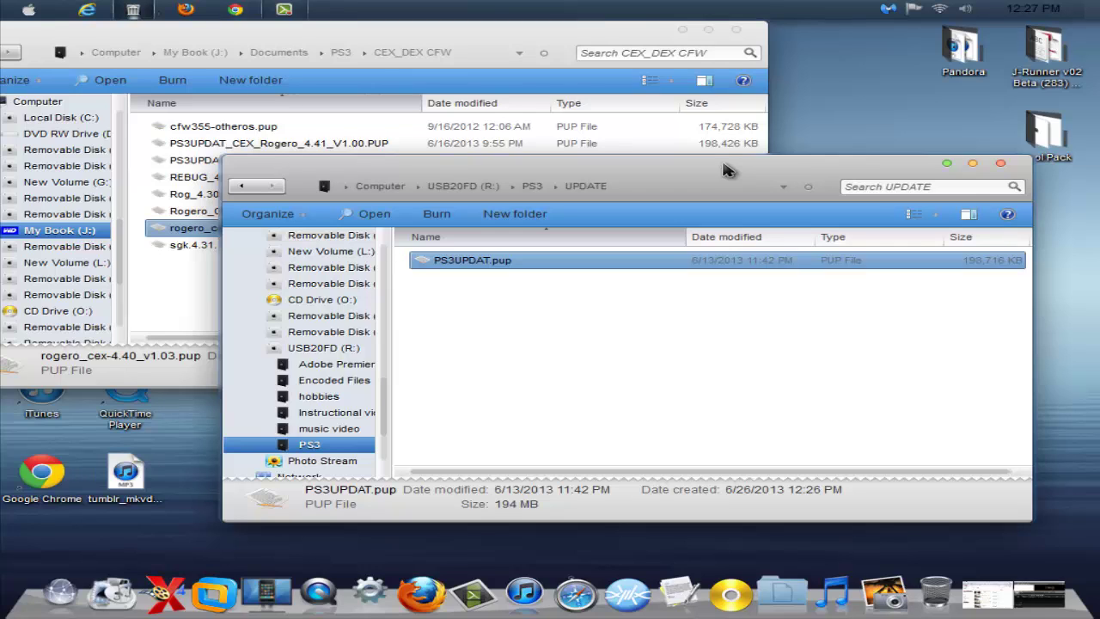
left_click_drag(724, 169, 803, 177)
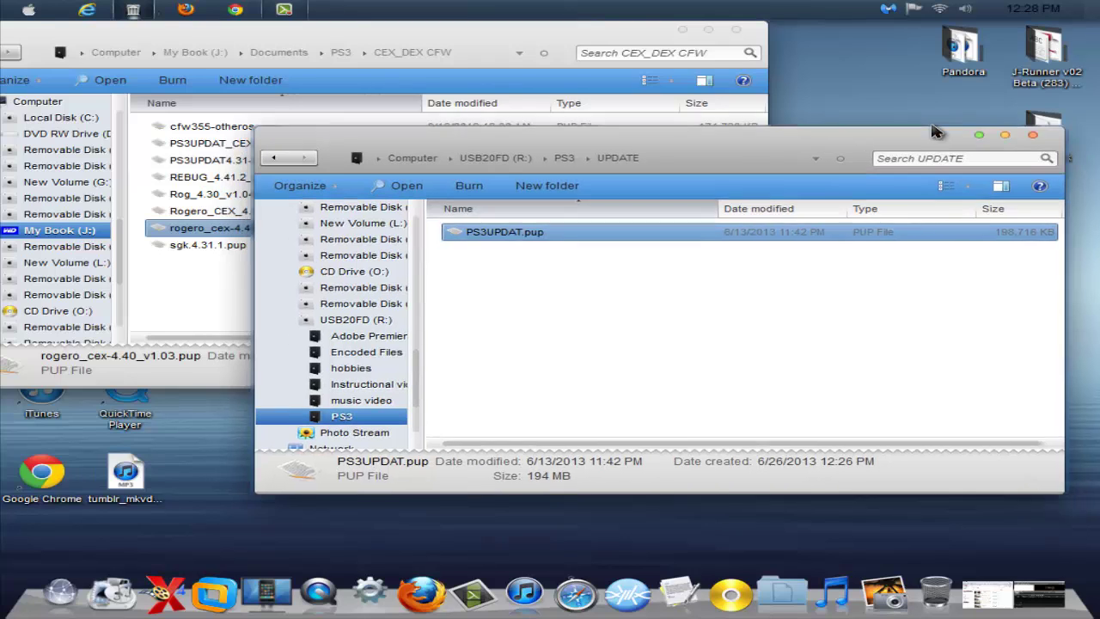
left_click_drag(924, 175, 934, 130)
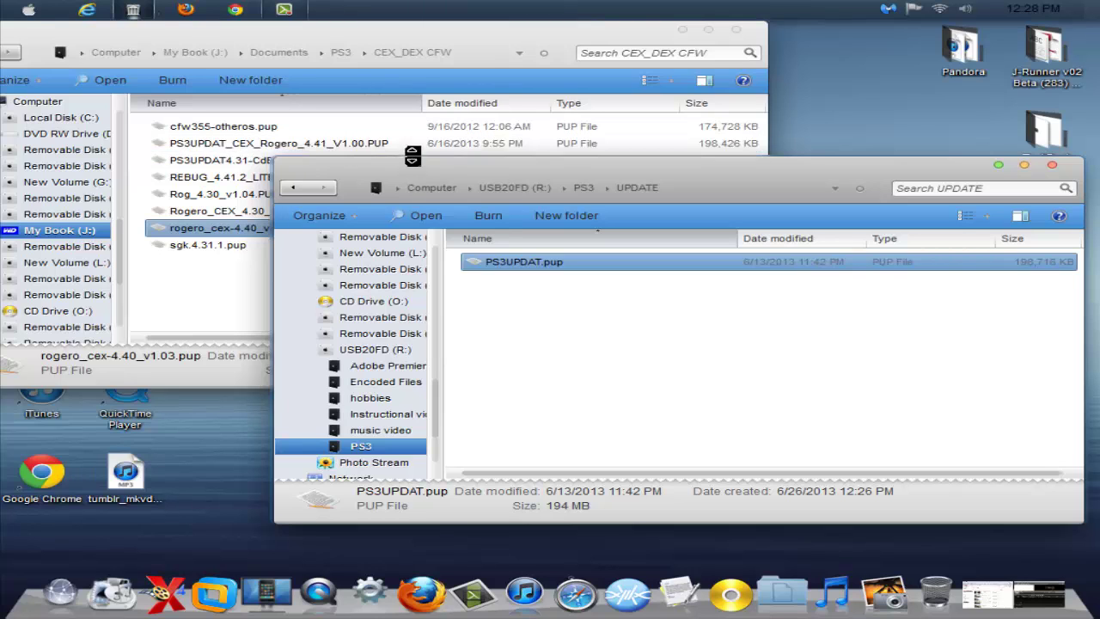
left_click(372, 151)
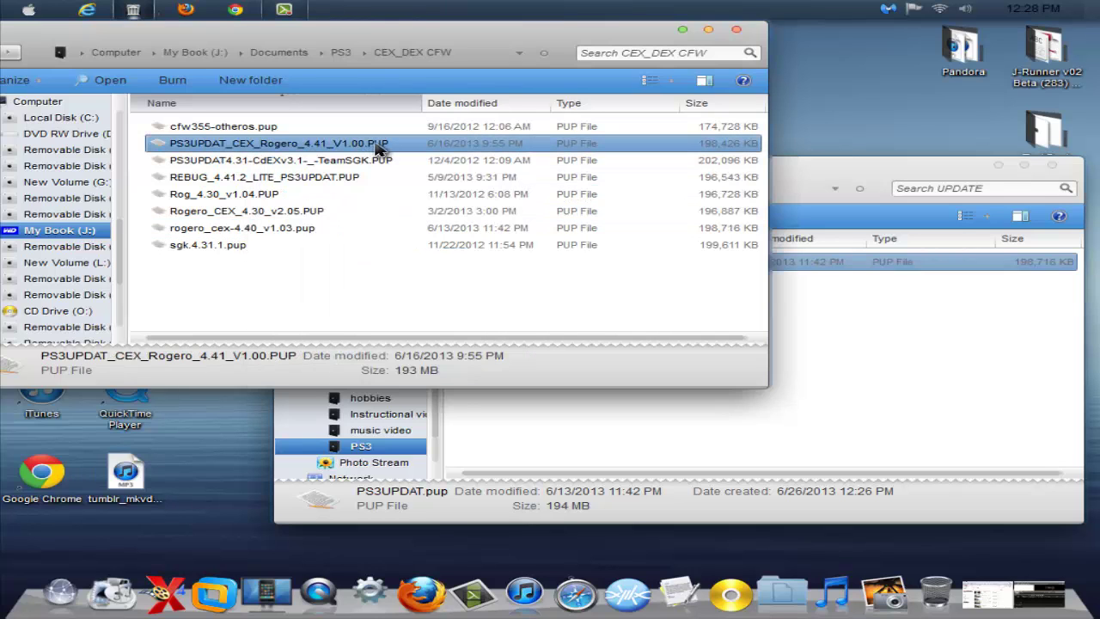
left_click(903, 414)
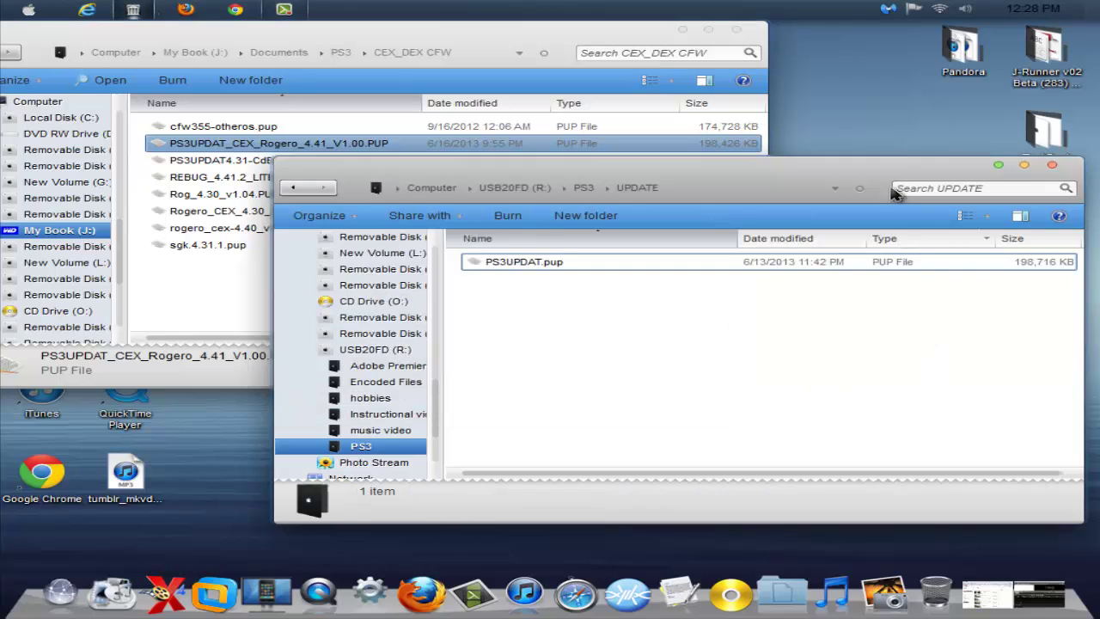
left_click_drag(902, 176, 866, 196)
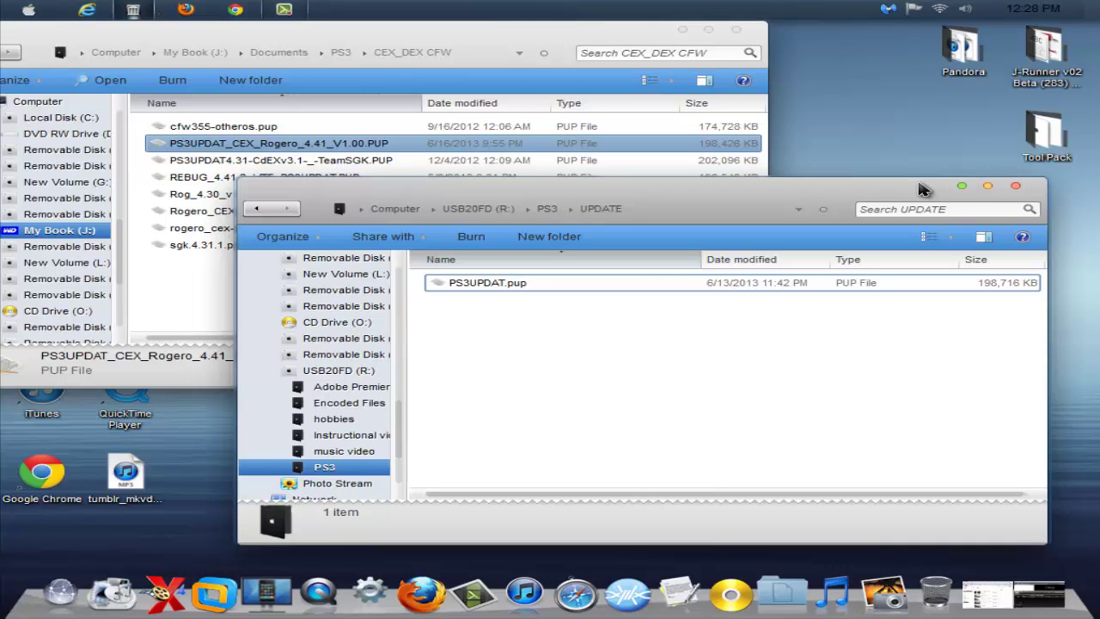
mouse_move(912, 191)
left_mouse_down()
mouse_move(928, 176)
mouse_move(930, 142)
mouse_move(917, 177)
left_mouse_up()
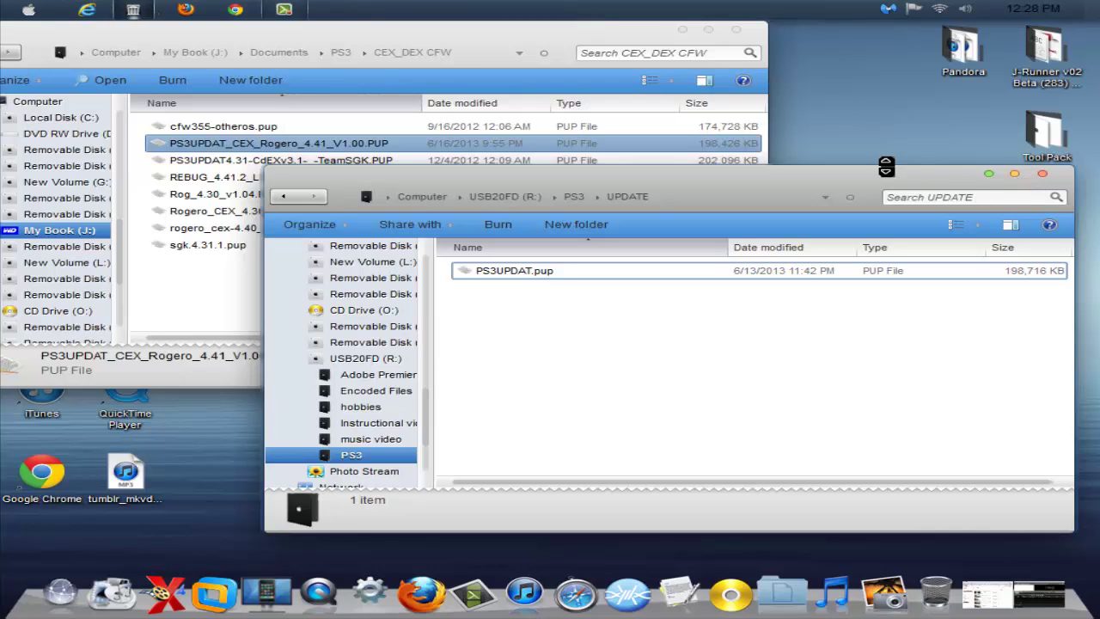
left_click_drag(966, 178, 948, 140)
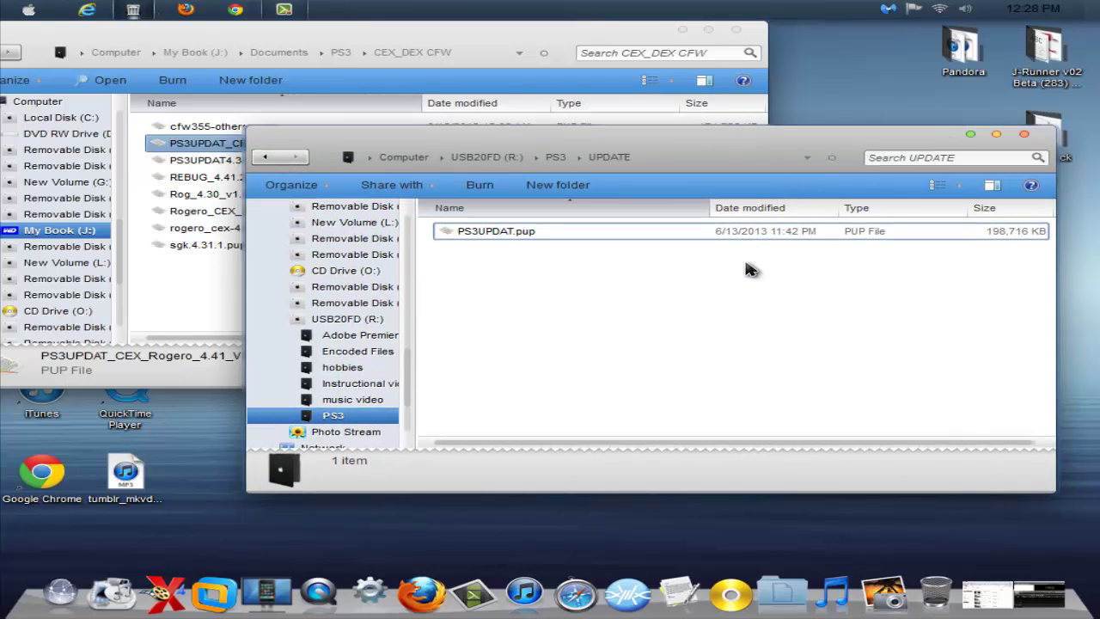